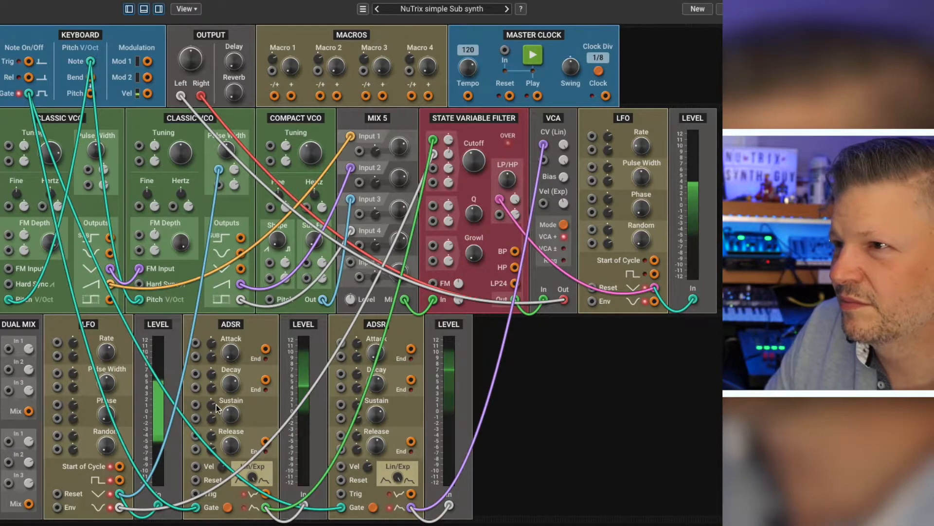
Step: Patch the Keyboard's Note output into the Compact VCO's pitch input
left_click_drag(91, 62, 269, 299)
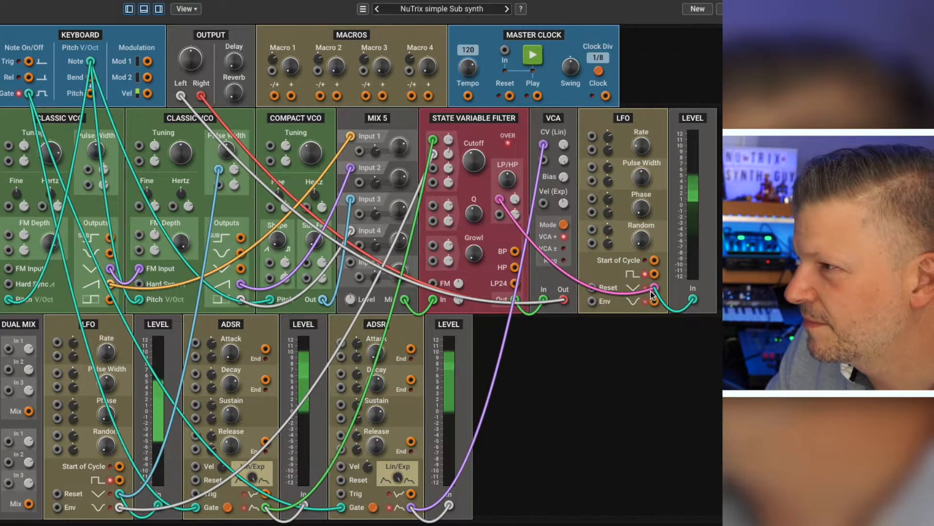
Step: Swap the Level module's feed to the State Variable Filter LFO's square output and back to triangle, raising that LFO's rate
mouse_move(651, 140)
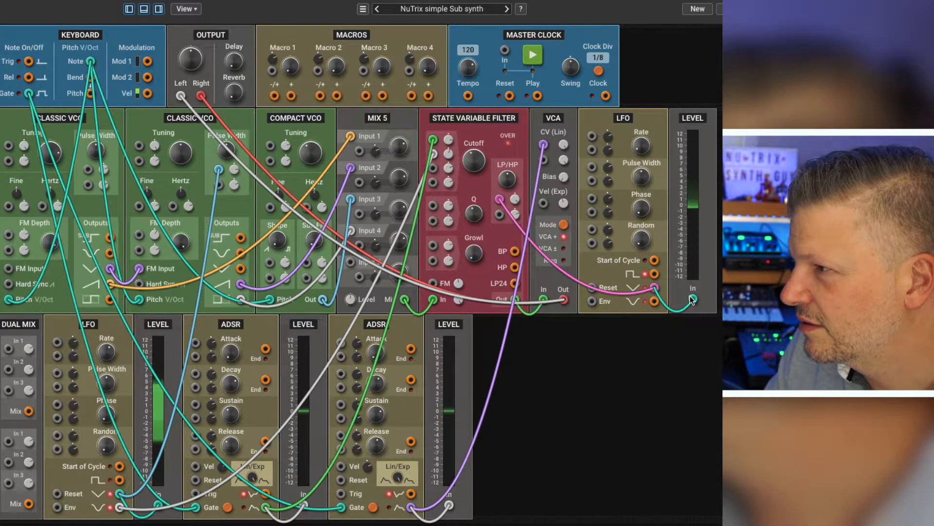
mouse_move(679, 293)
left_mouse_down()
mouse_move(653, 273)
mouse_move(693, 300)
left_mouse_up()
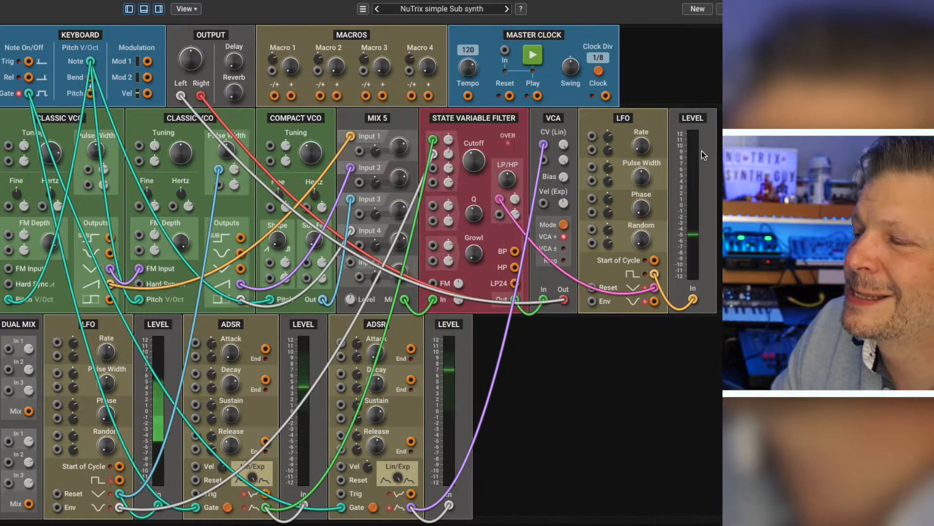
left_click_drag(641, 147, 639, 98)
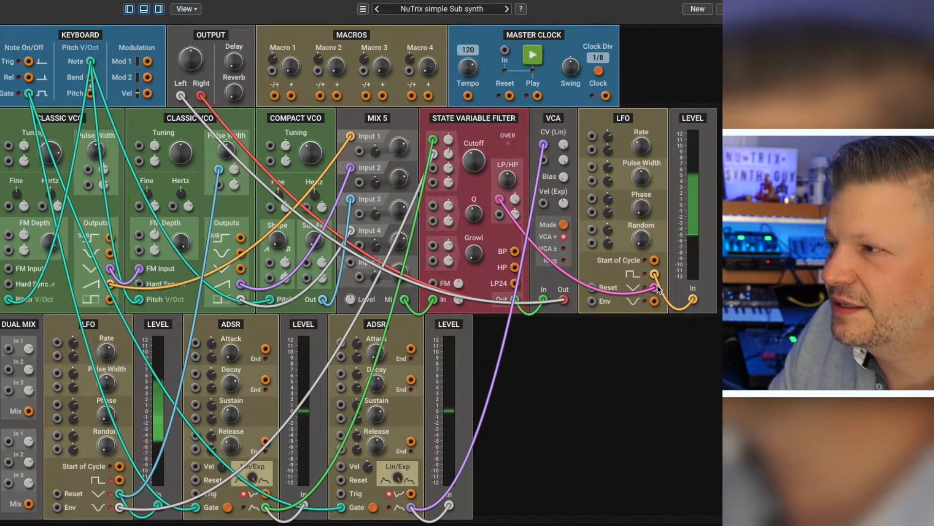
left_click_drag(663, 290, 696, 298)
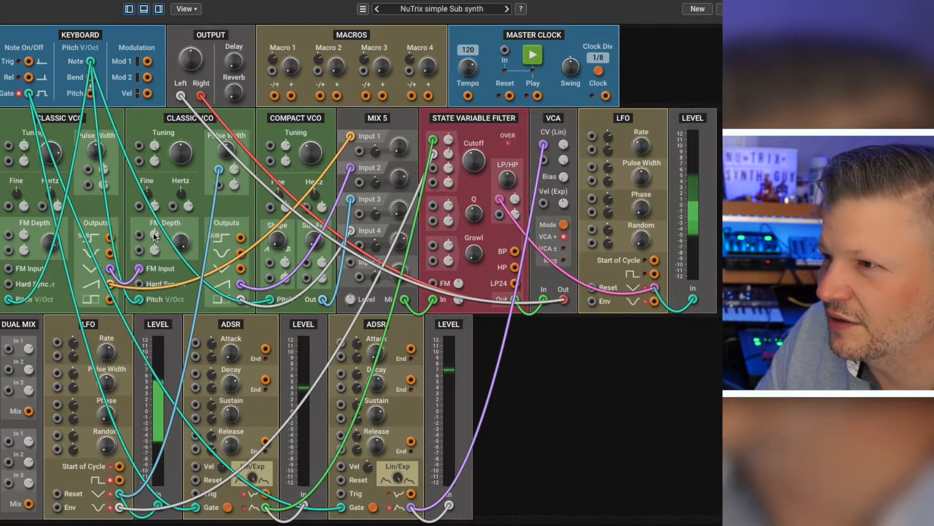
Step: Sweep the first Classic VCO's tuning down to about 15 Hz and back up through D3 (146.83 Hz)
left_click_drag(49, 154, 48, 171)
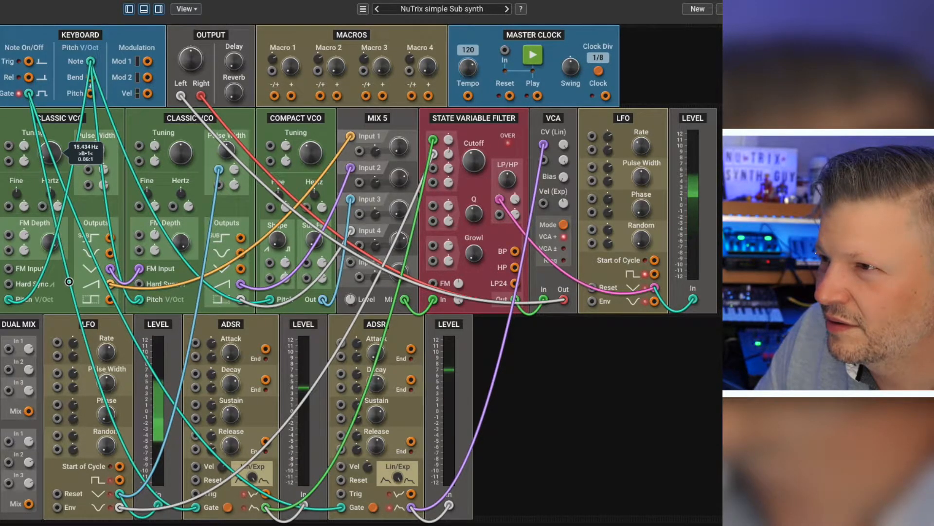
left_click_drag(71, 287, 71, 277)
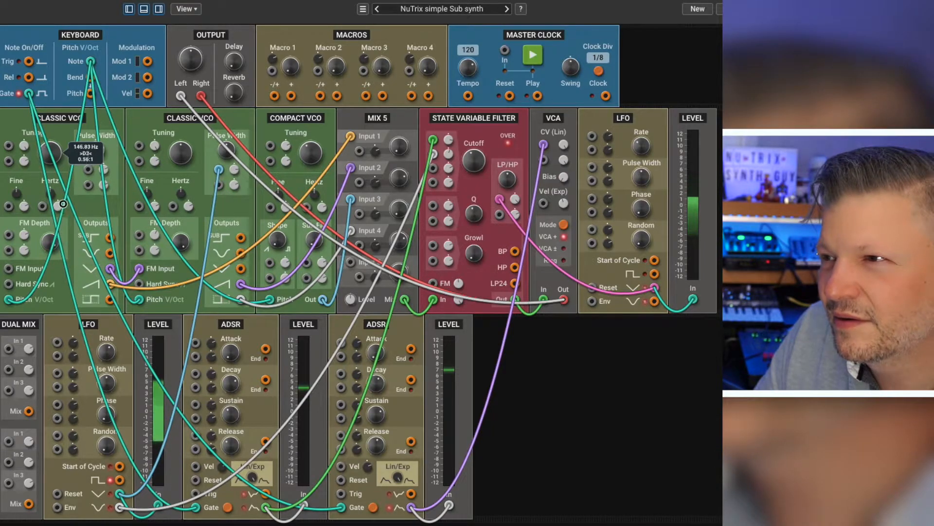
left_click_drag(57, 158, 57, 155)
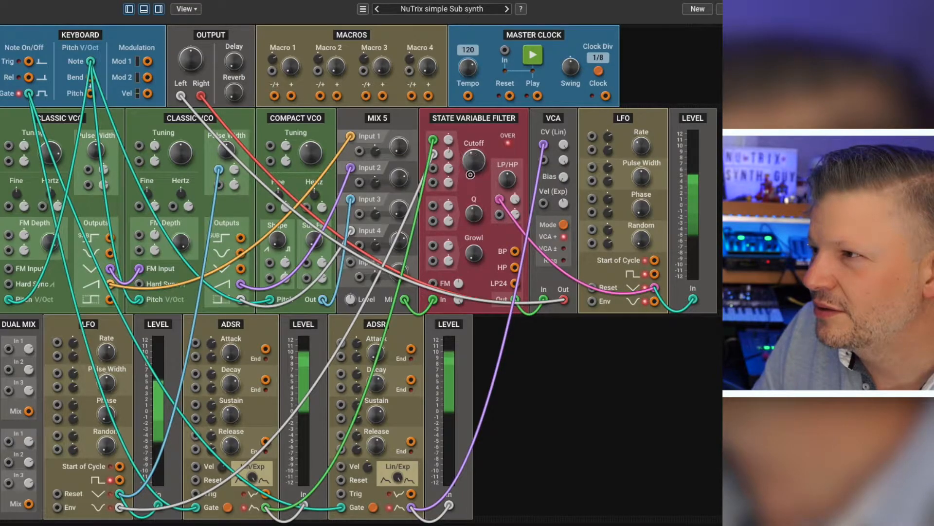
Step: Adjust the State Variable Filter's cutoff and unplug the LFO cables from its cutoff and LP/HP modulation inputs
left_click_drag(474, 236, 475, 243)
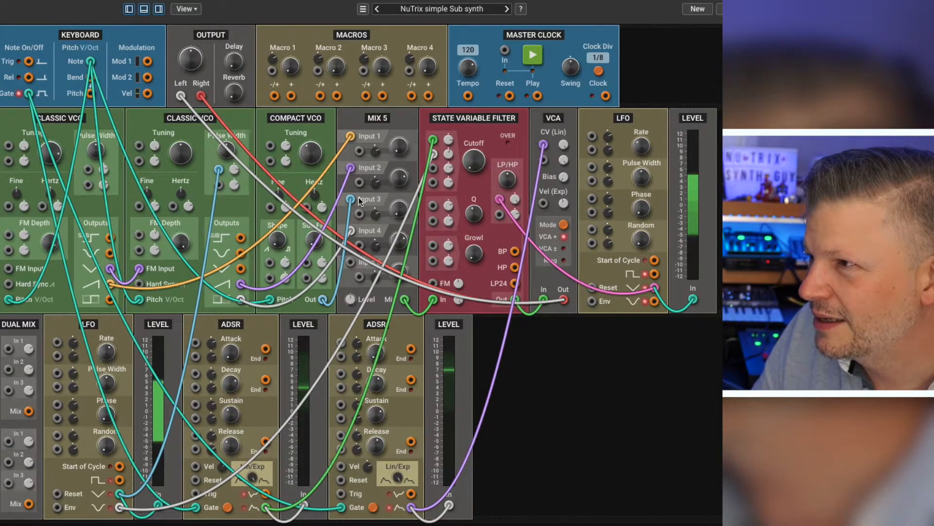
left_click_drag(447, 180, 445, 190)
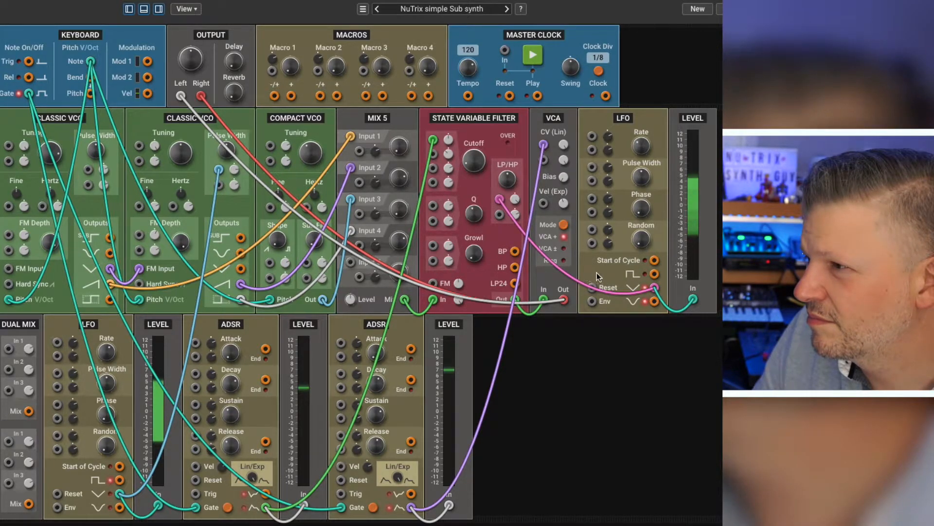
left_click_drag(656, 290, 643, 293)
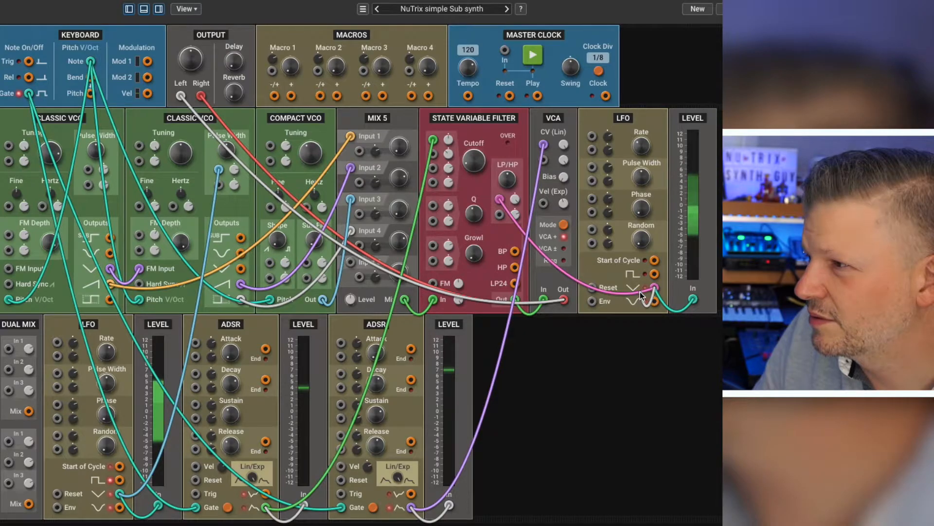
left_click_drag(500, 200, 501, 228)
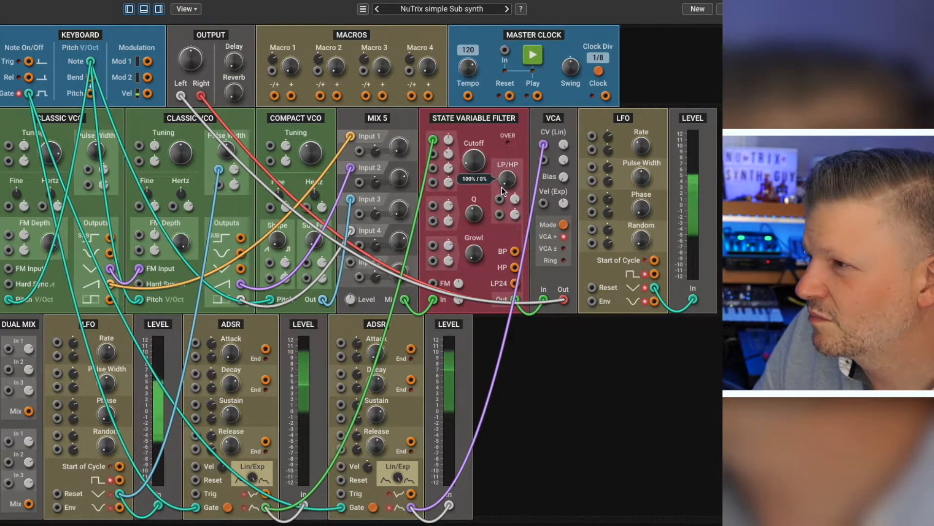
Step: Raise the State Variable Filter's cutoff and turn its Growl up and back down
left_click_drag(476, 147, 475, 118)
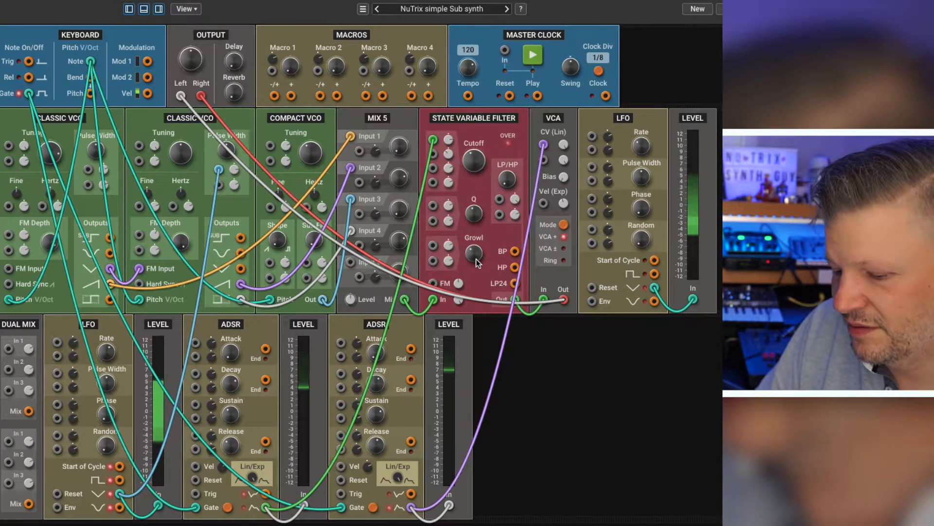
mouse_move(476, 250)
left_click_drag(475, 250, 481, 219)
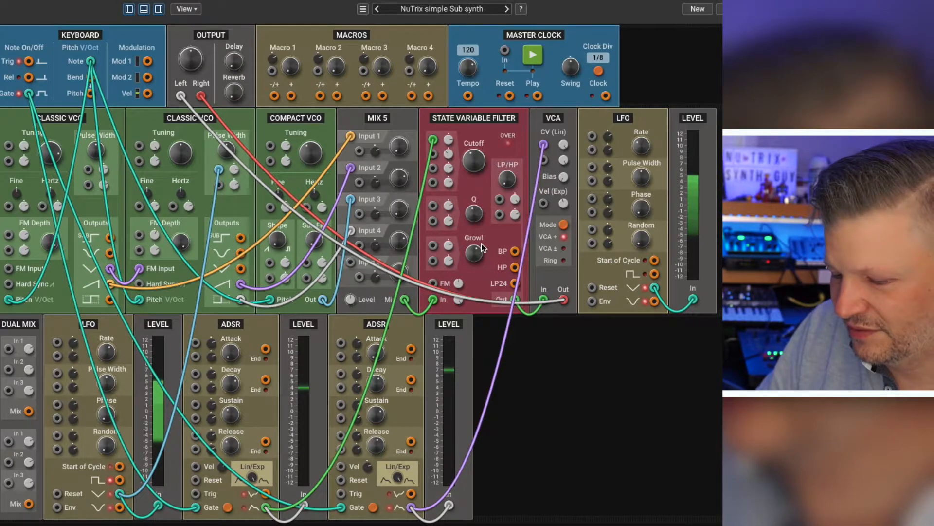
left_click_drag(476, 259, 514, 358)
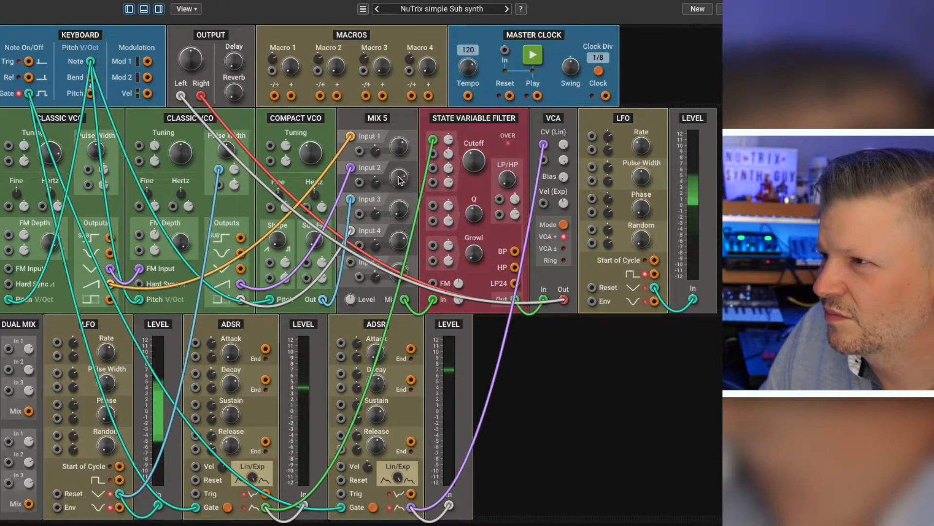
left_click_drag(477, 151, 480, 139)
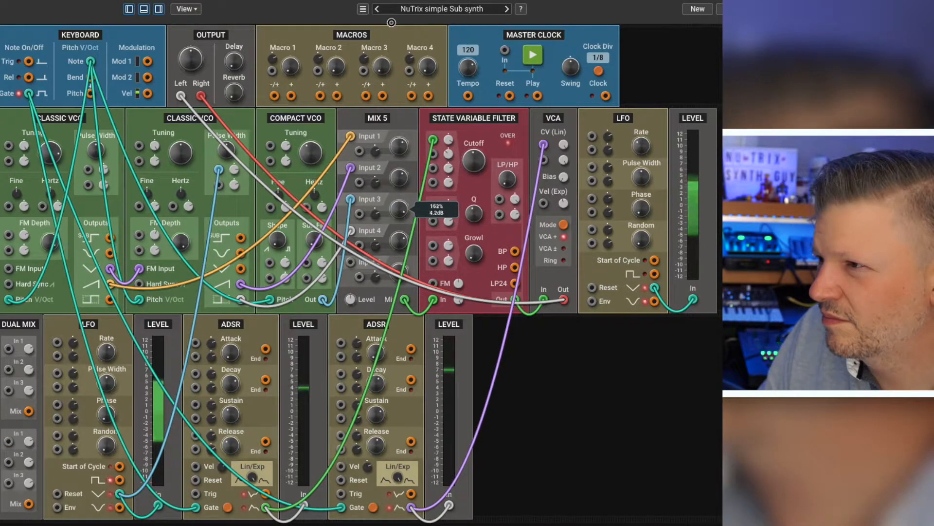
Step: Raise the Mix 5 module's Input 3 level to about 152% (4.2 dB)
left_click_drag(391, 23, 391, 23)
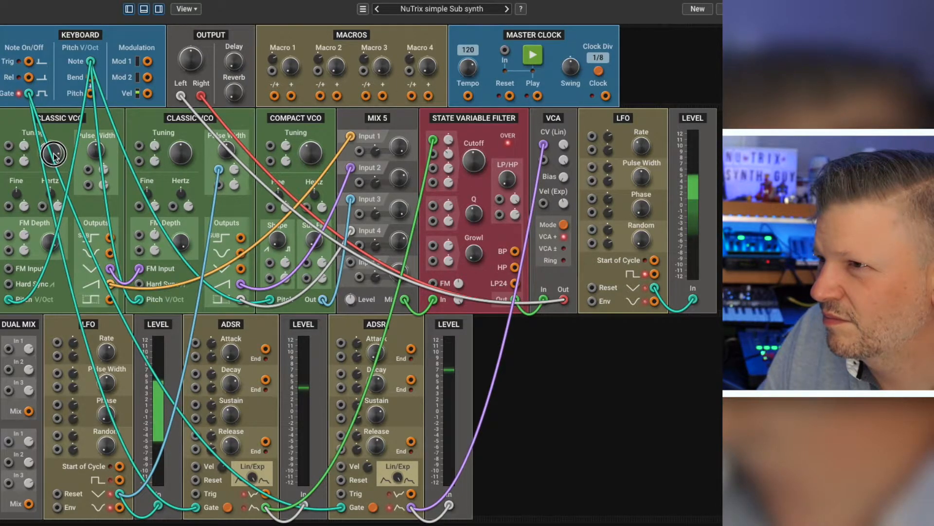
Step: Sweep the first Classic VCO's tuning down to C4 (261.63 Hz) and back up, and adjust its fine tuning
left_click_drag(54, 179, 54, 190)
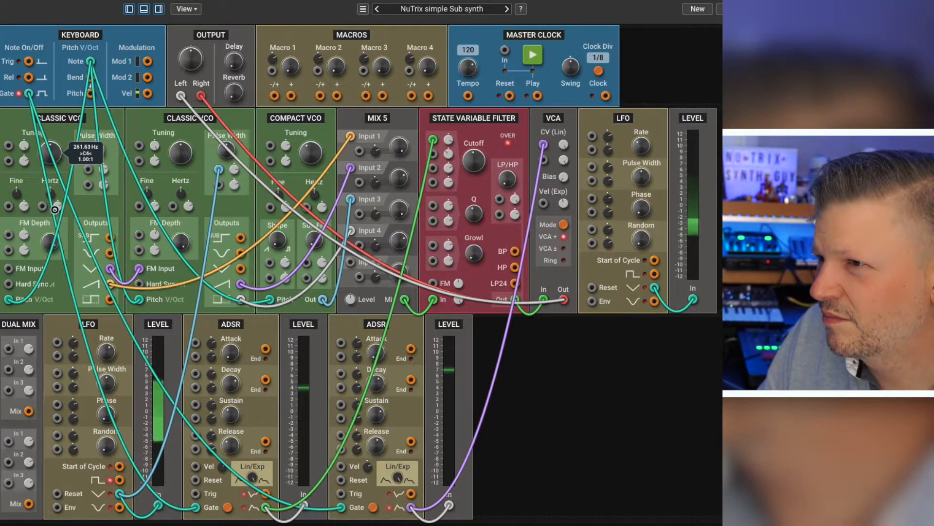
left_click_drag(55, 210, 56, 167)
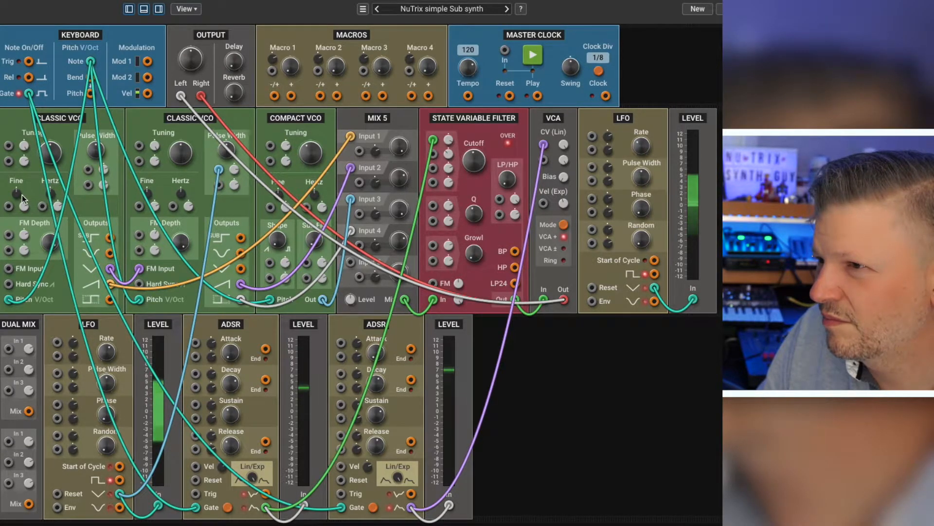
left_click_drag(15, 199, 15, 200)
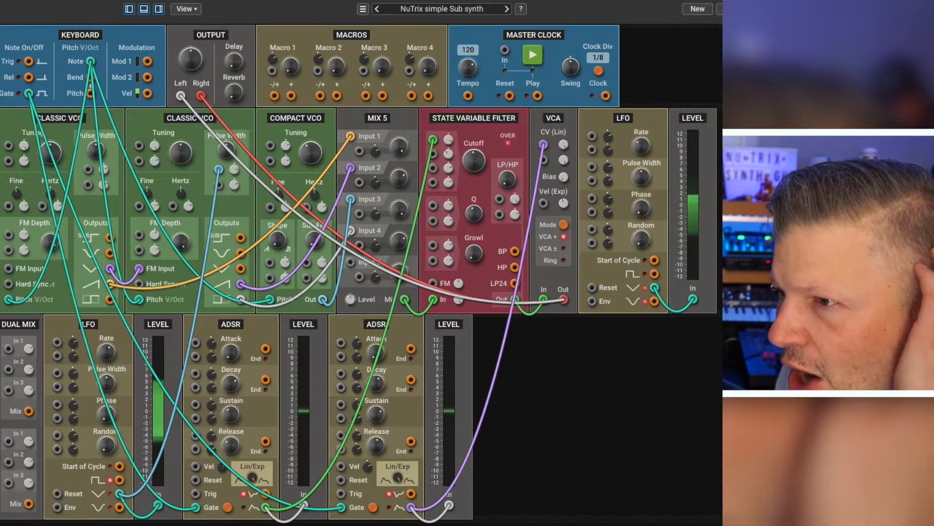
Step: Add an Objeq Filter module to the rack and place it between the State Variable Filter and the VCA
left_click_drag(1, 336, 568, 371)
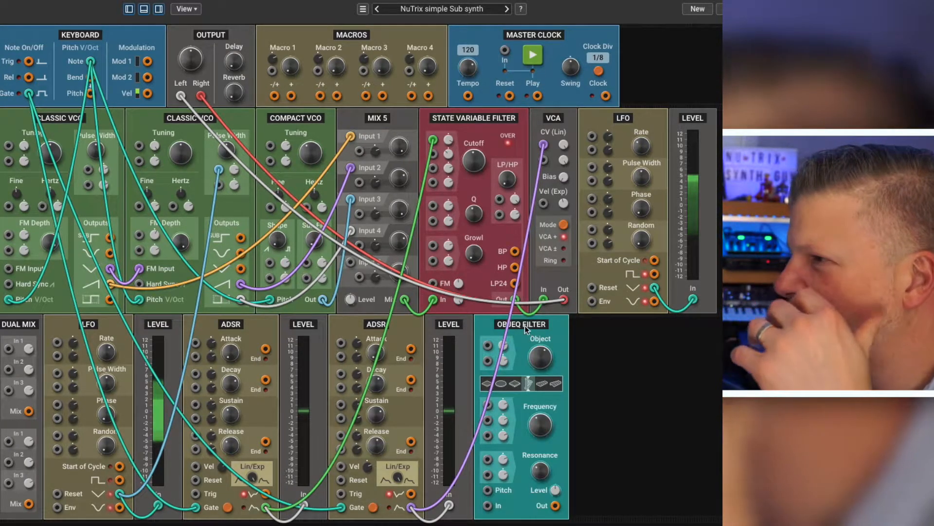
left_click_drag(567, 166, 567, 164)
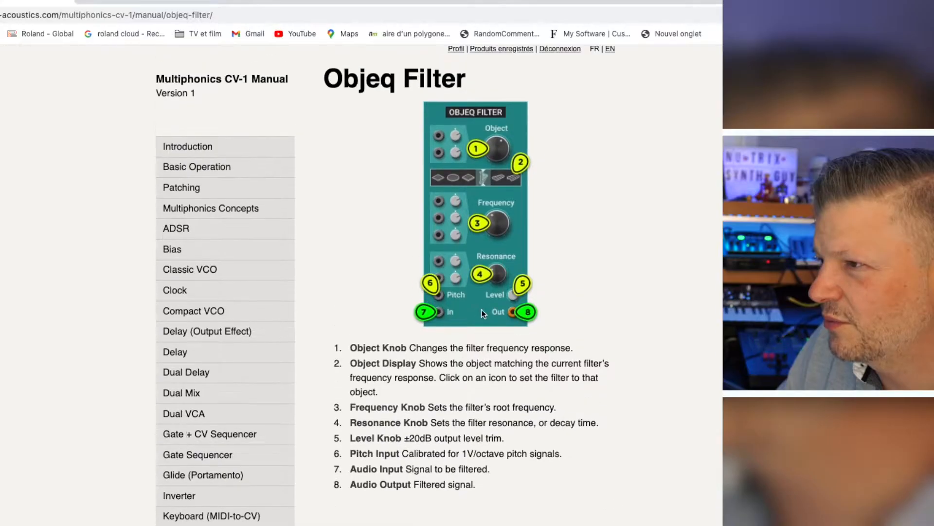
Step: Read the Objeq Filter page of the online Multiphonics manual in the browser, down to its Object Type section, and return to Multiphonics
scroll(481, 309, "up", 3)
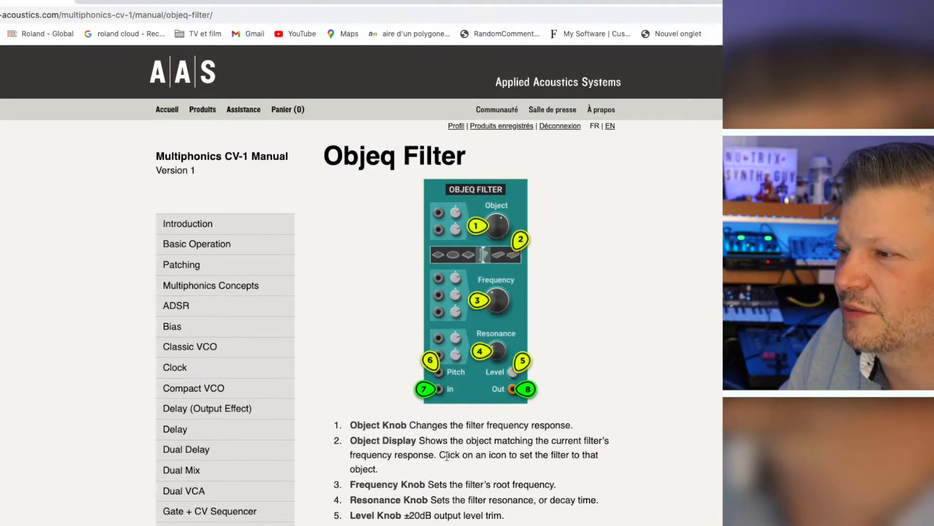
scroll(535, 458, "down", 15)
scroll(535, 462, "down", 5)
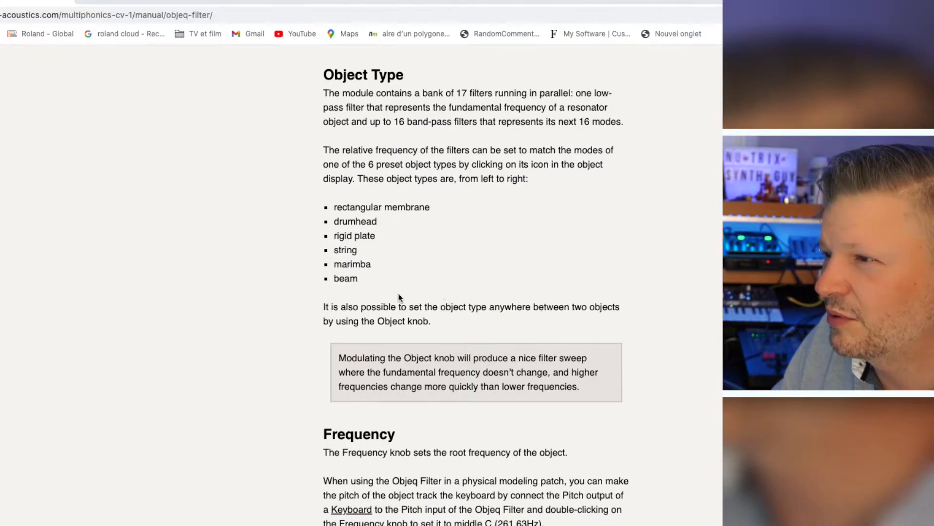
key("super+Tab")
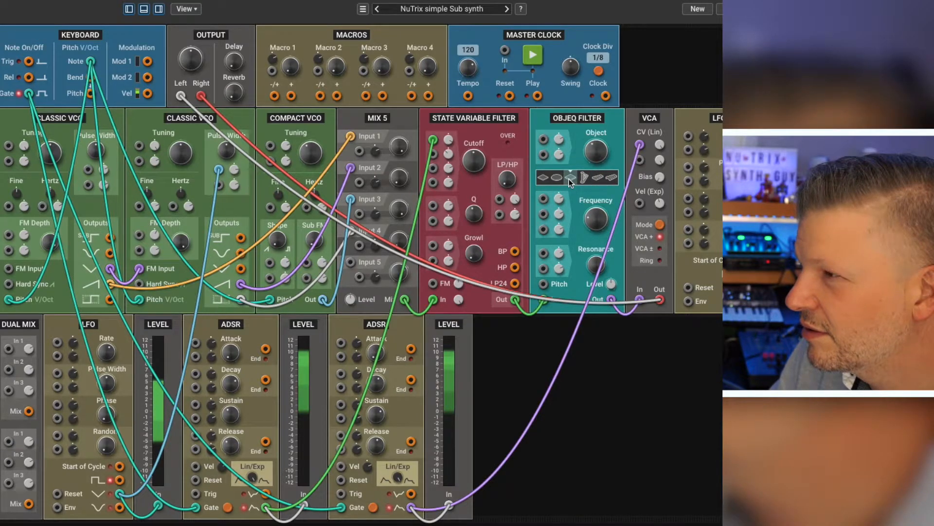
Step: Switch the Objeq Filter through the marimba, beam and drumhead objects and raise its Frequency
left_click(597, 179)
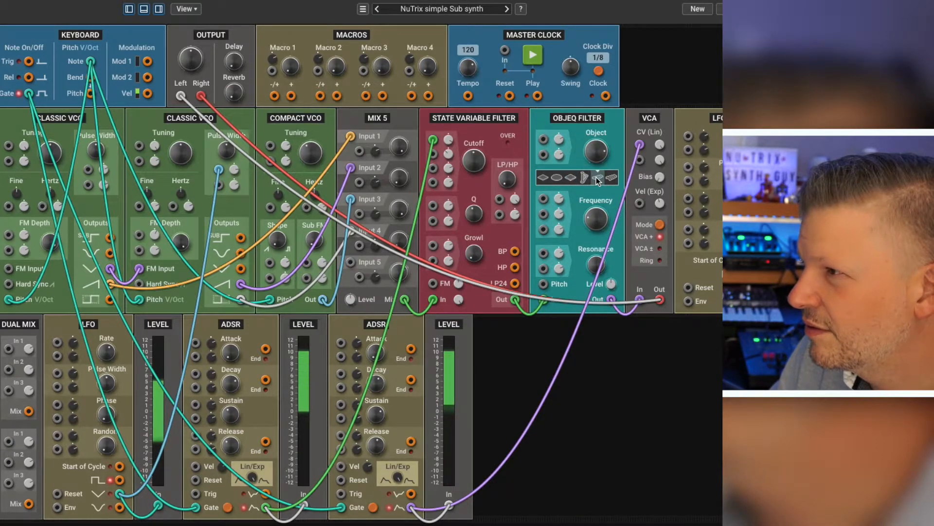
left_click(612, 179)
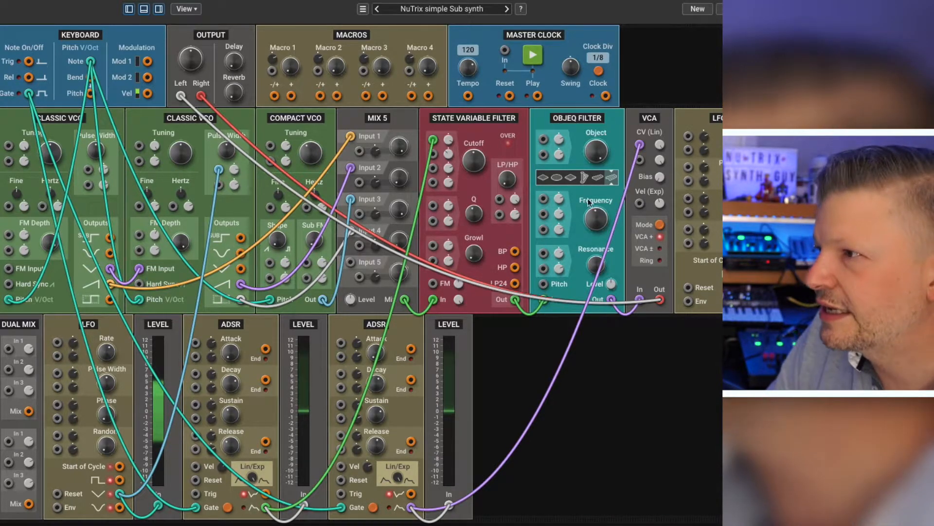
left_click(558, 177)
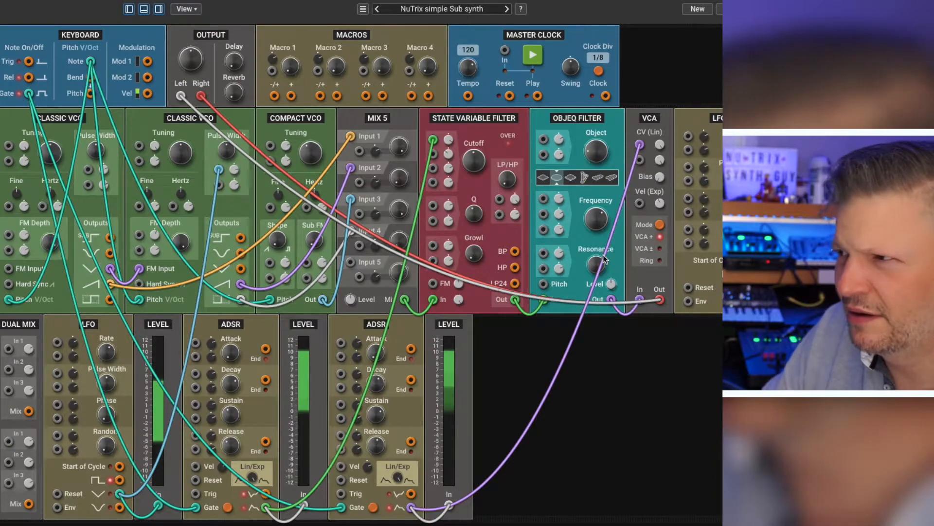
left_click_drag(601, 217, 599, 206)
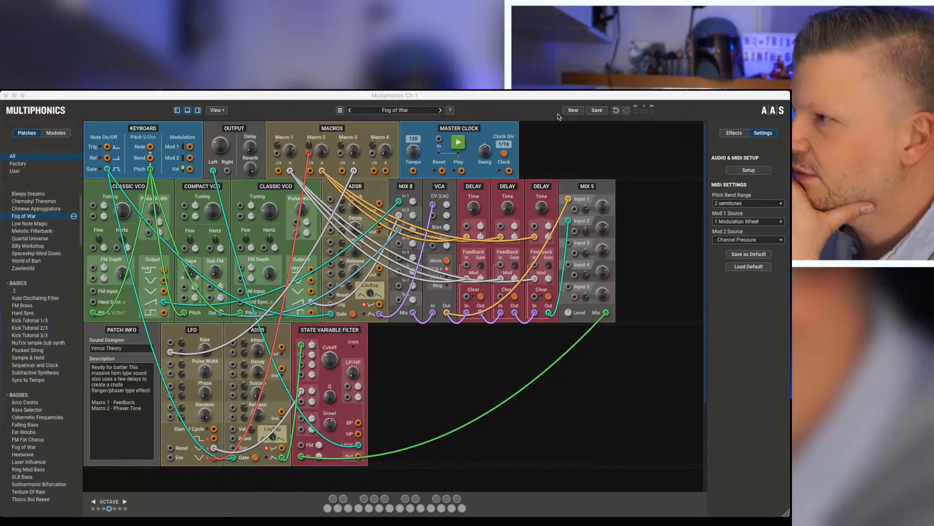
Step: Start a new patch and view the Delay and Reverb effects before returning to the audio and MIDI settings
left_click(573, 110)
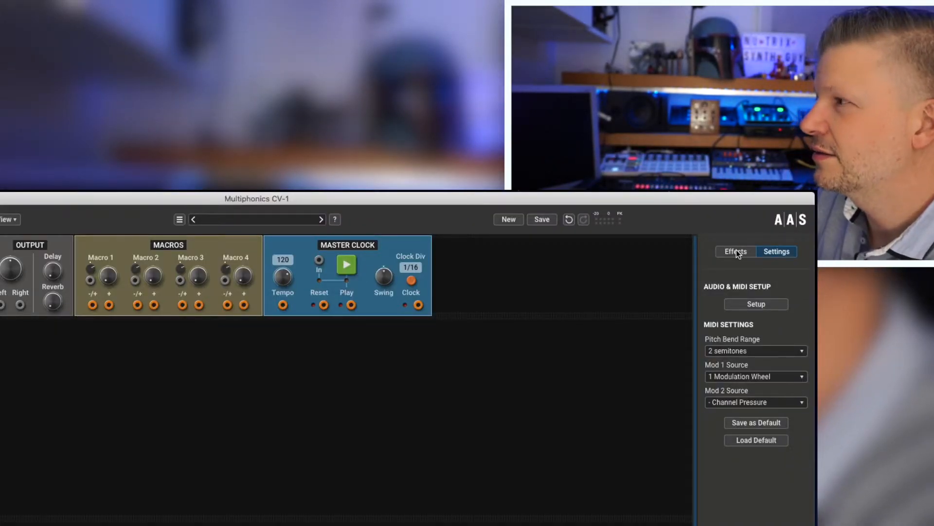
left_click(743, 253)
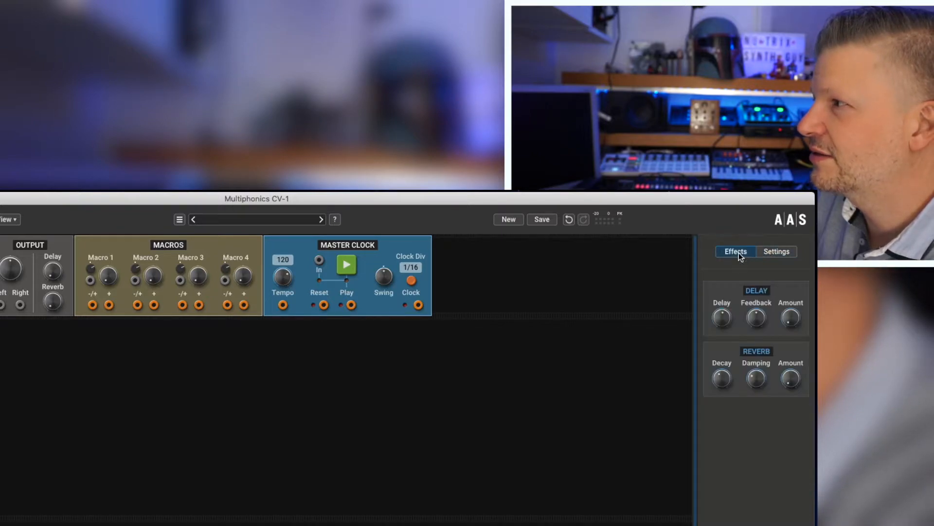
left_click(778, 253)
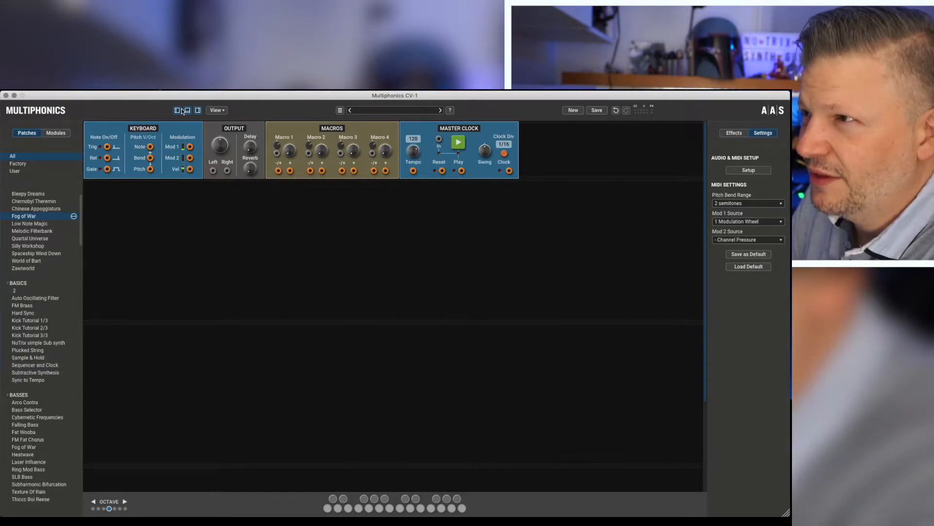
Step: Hide the effects and settings area and the patch browser
left_click(198, 111)
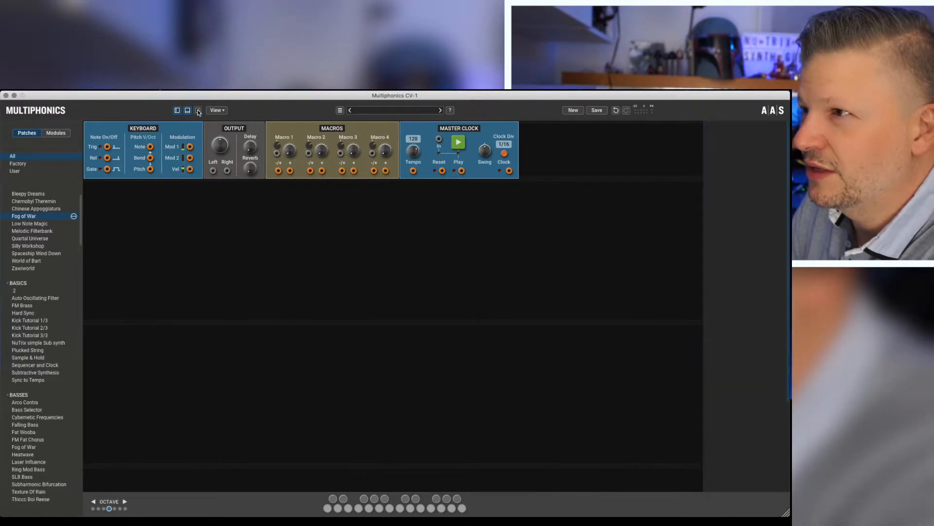
left_click(198, 110)
left_click(198, 111)
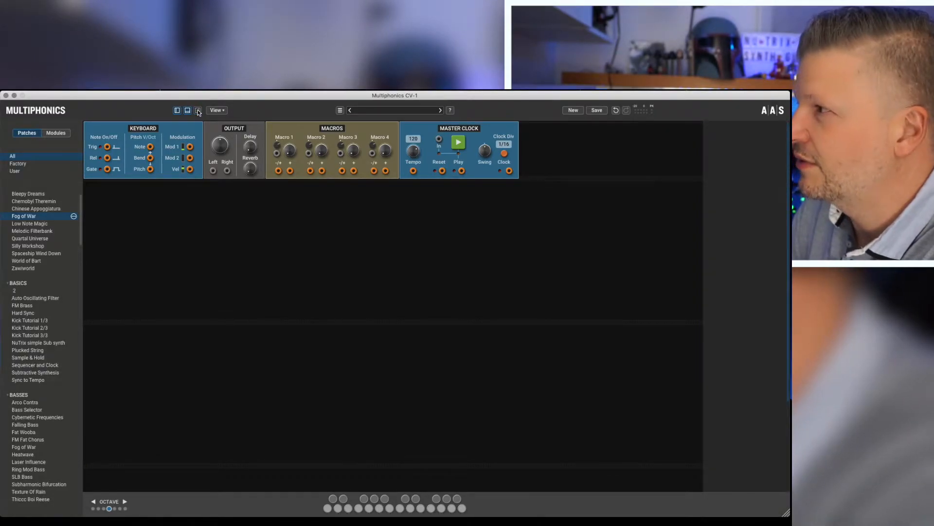
left_click(177, 110)
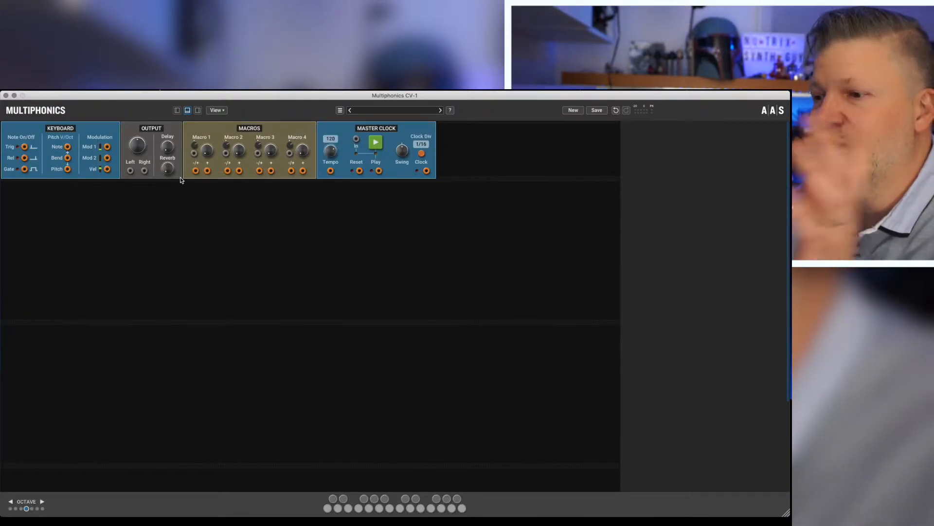
Step: Play a few notes on the on-screen keyboard
left_click(375, 500)
left_click(348, 508)
left_click(341, 499)
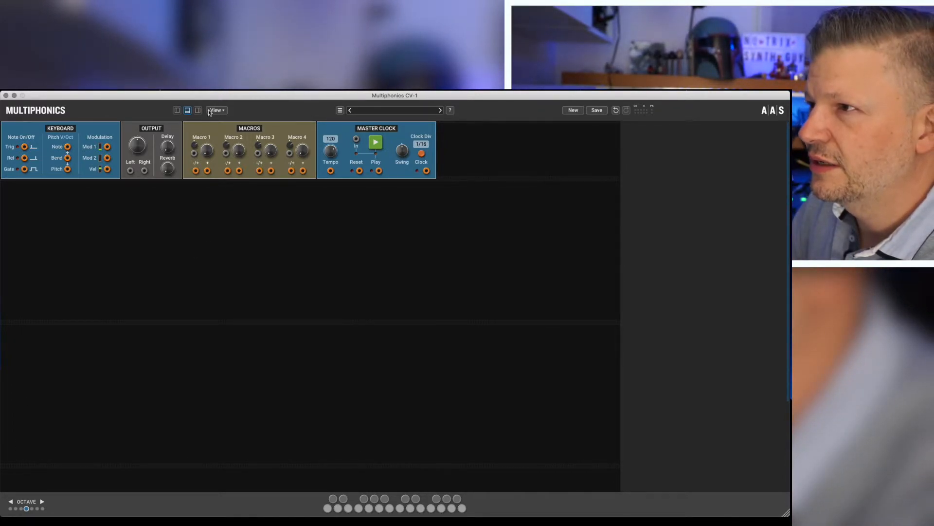
Step: Show the browser, look through its patch list, and switch to the module list to view the module categories
left_click(178, 110)
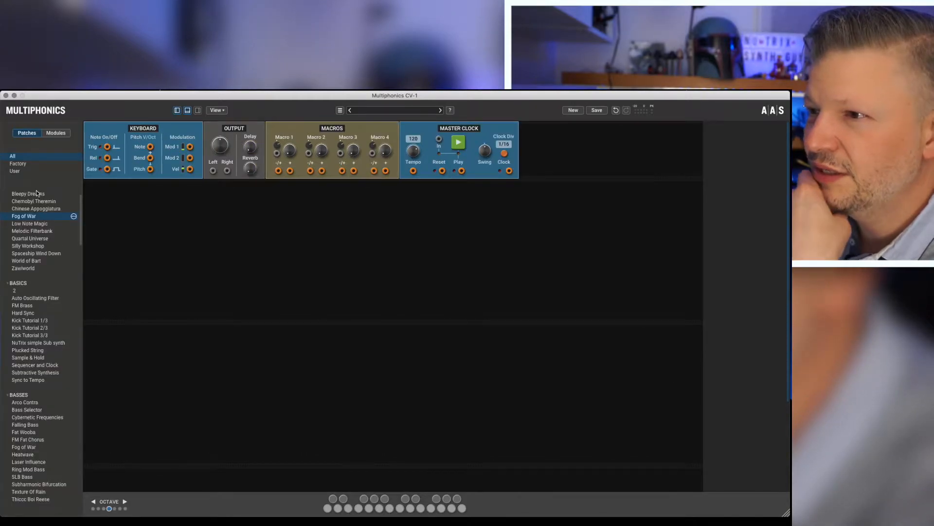
scroll(44, 292, "down", 15)
scroll(48, 263, "up", 15)
left_click(51, 232)
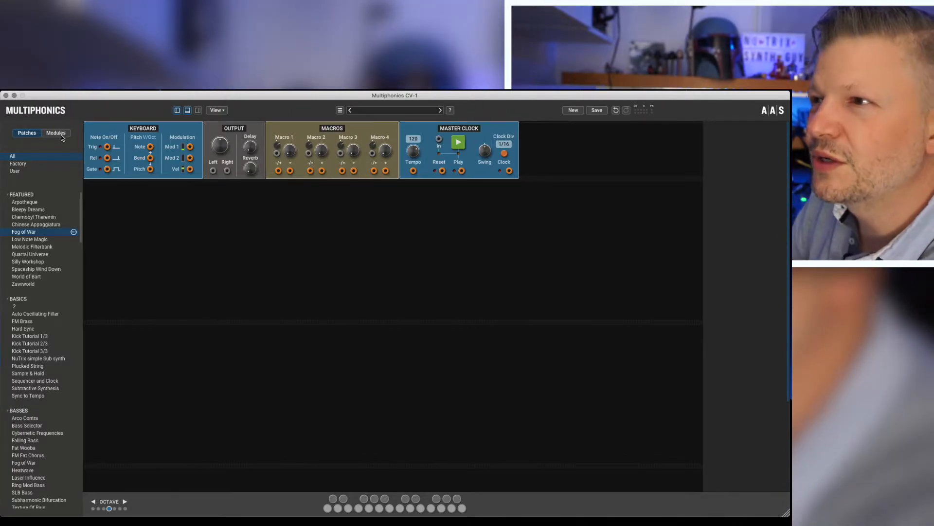
left_click(57, 134)
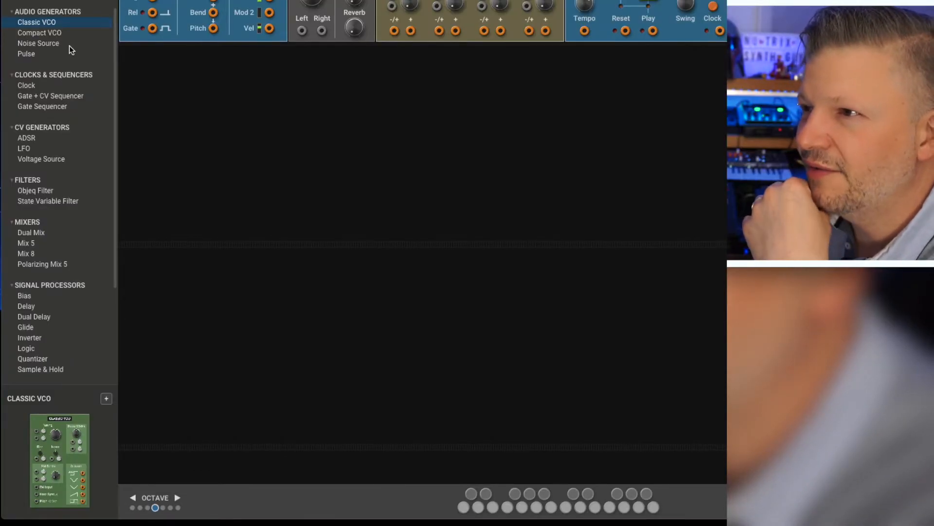
scroll(69, 51, "down", 5)
scroll(68, 30, "up", 5)
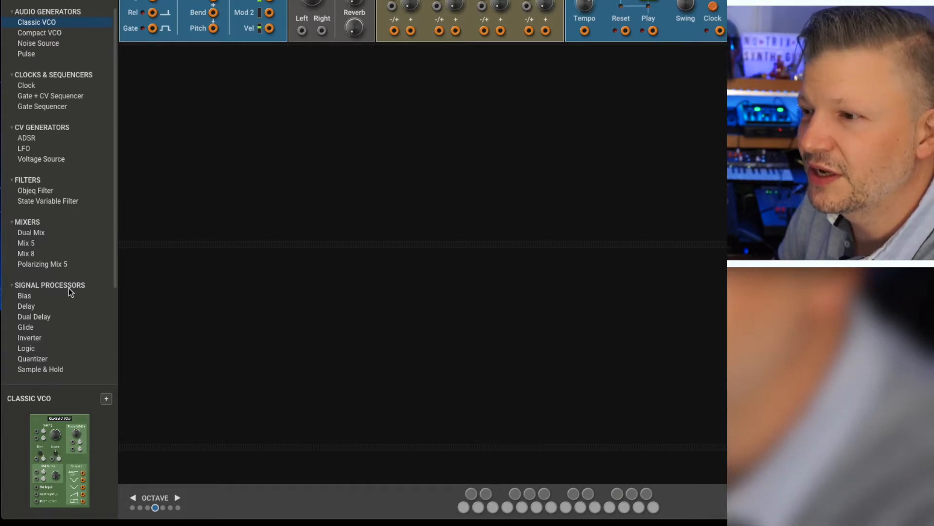
Step: Add the four audio generators Classic VCO, Compact VCO, Noise Source and Pulse side by side in the row below Keyboard
left_click_drag(56, 437, 208, 86)
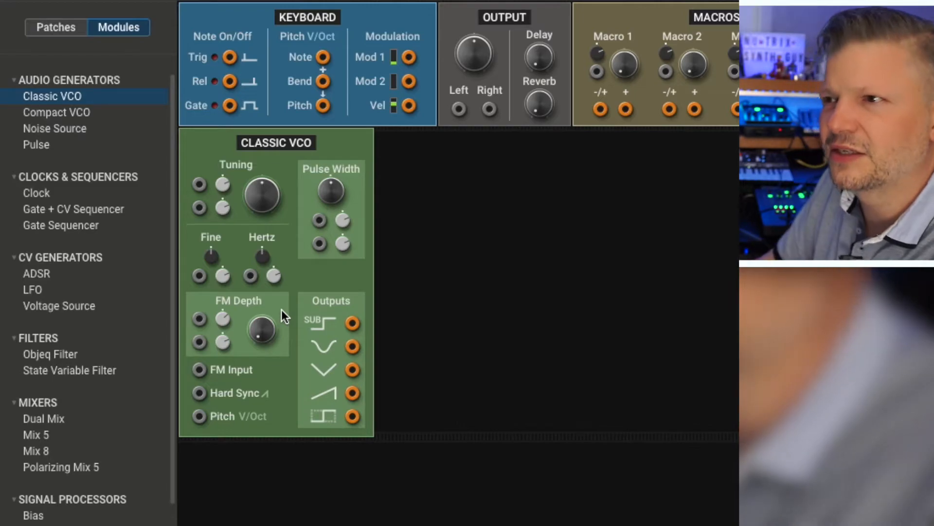
left_click(57, 115)
left_click_drag(57, 117, 430, 206)
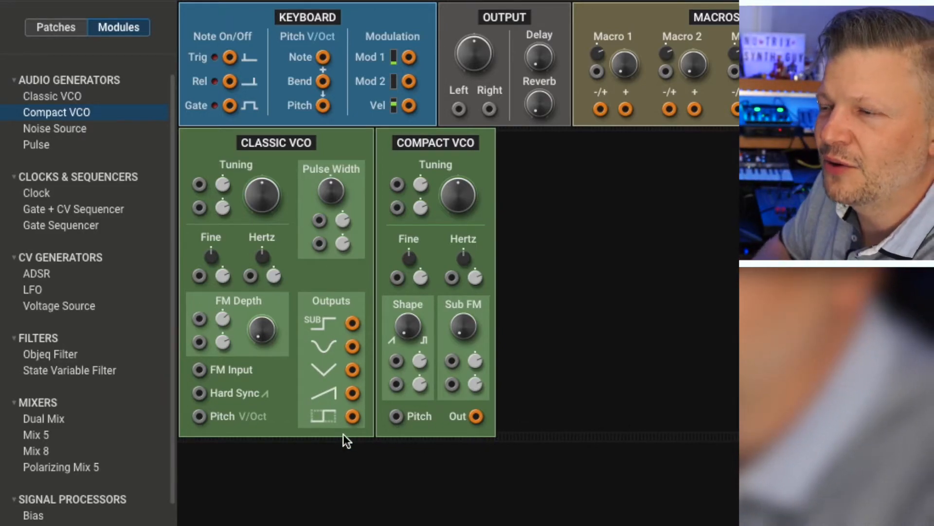
left_click_drag(54, 128, 572, 209)
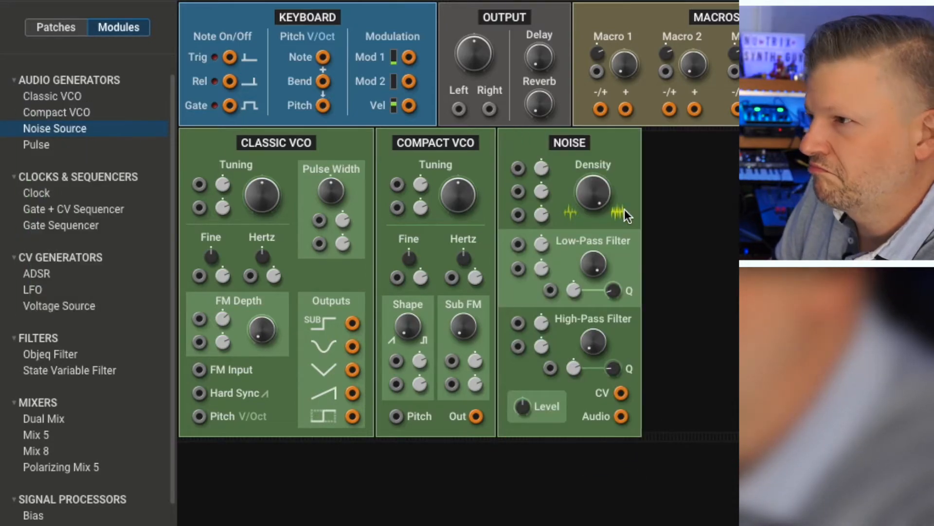
left_click_drag(34, 144, 698, 224)
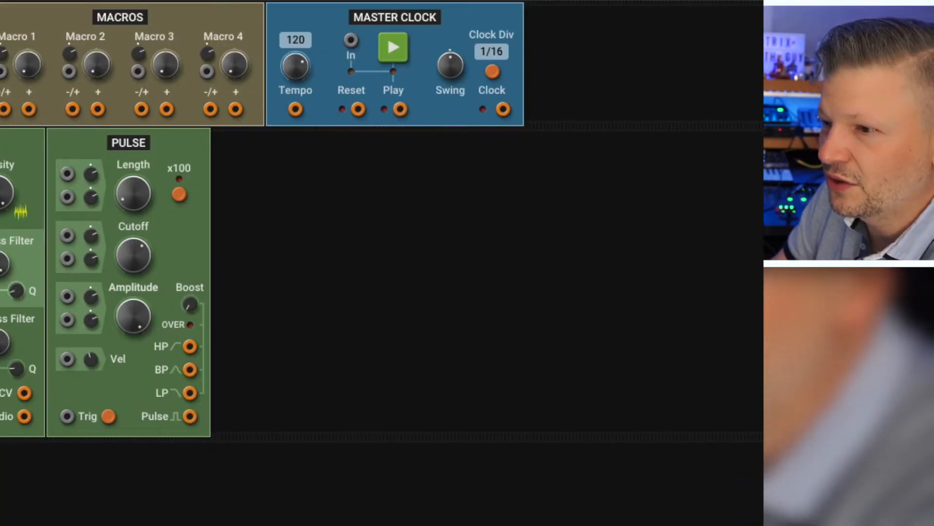
Step: Add the Clock, Gate + CV Sequencer and Gate Sequencer modules after Pulse in the same row
left_click_drag(1, 428, 297, 259)
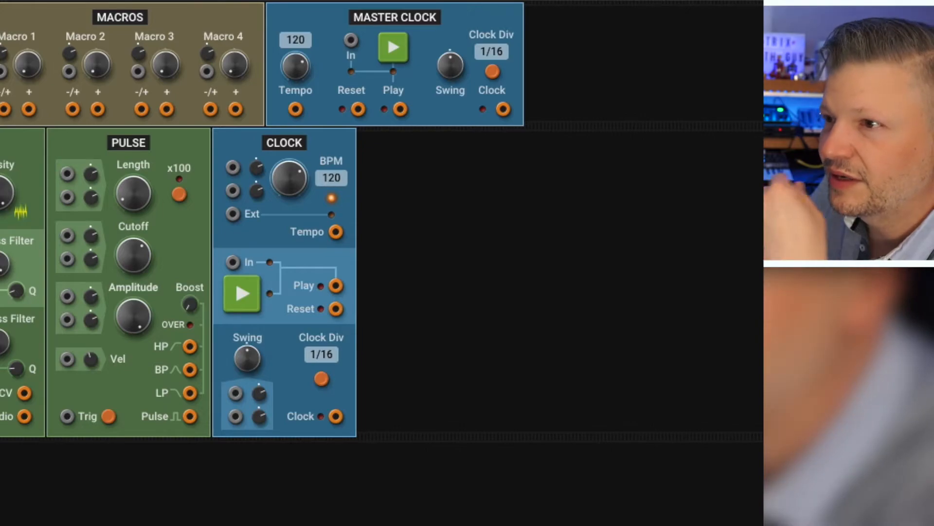
left_click_drag(200, 223, 433, 265)
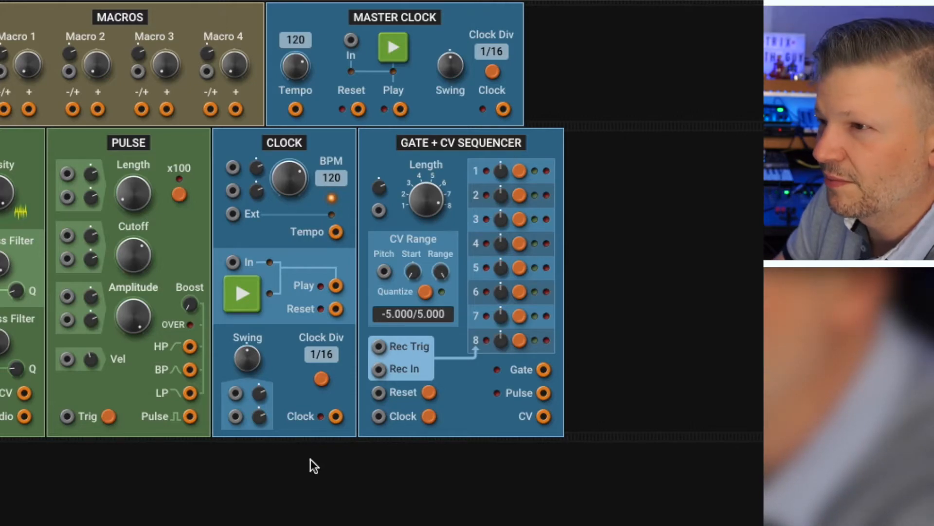
left_click_drag(481, 349, 641, 261)
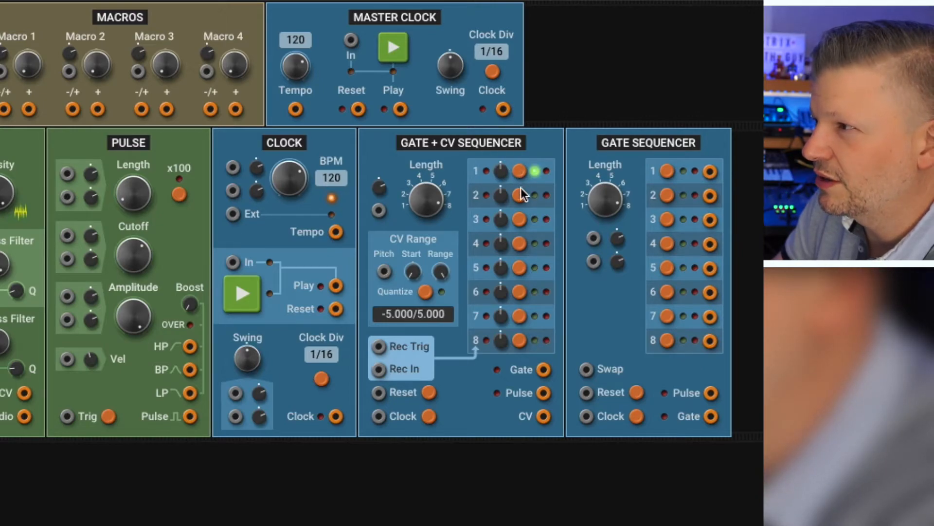
Step: Switch on steps 1 to 3 of the Gate + CV Sequencer and steps 1, 3, 5 and 6 of the Gate Sequencer
left_click(520, 221)
mouse_move(495, 176)
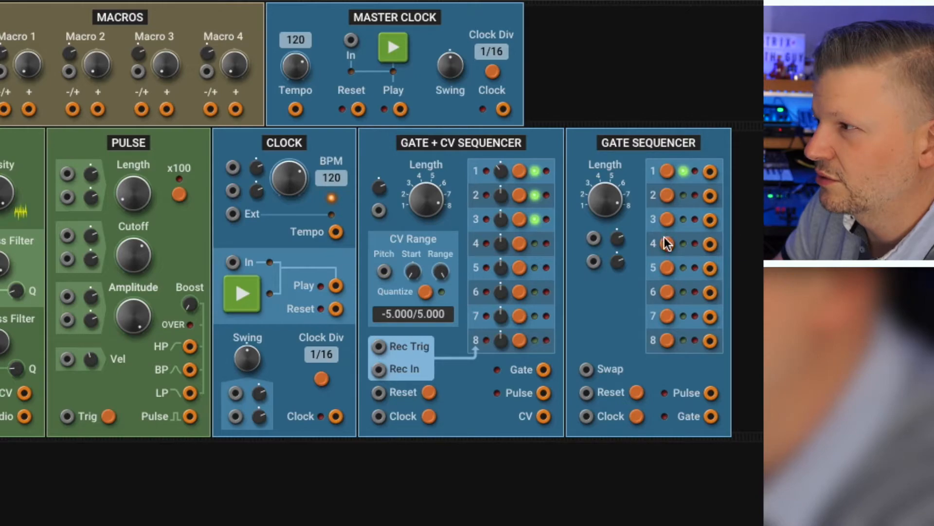
left_click(667, 292)
left_click(667, 268)
left_click(666, 219)
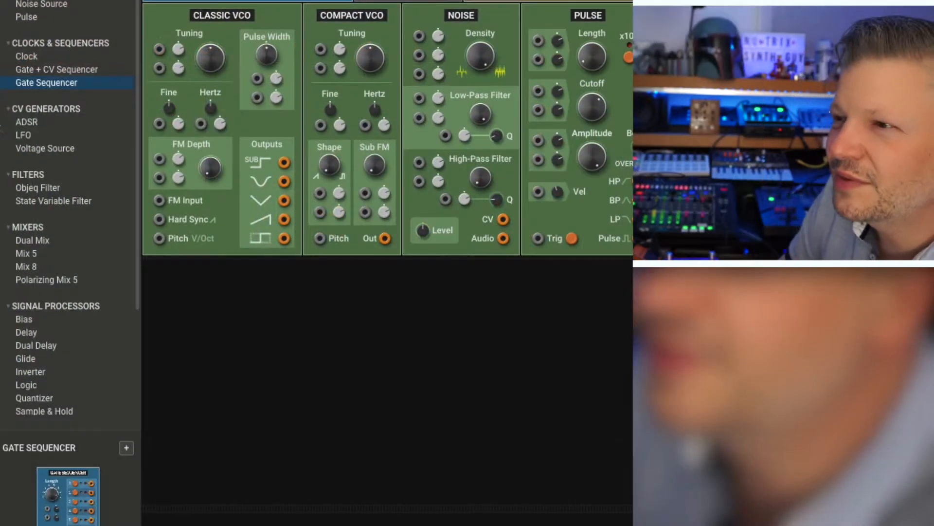
Step: Add an ADSR and an LFO module at the start of the row below the audio generators
left_click(51, 122)
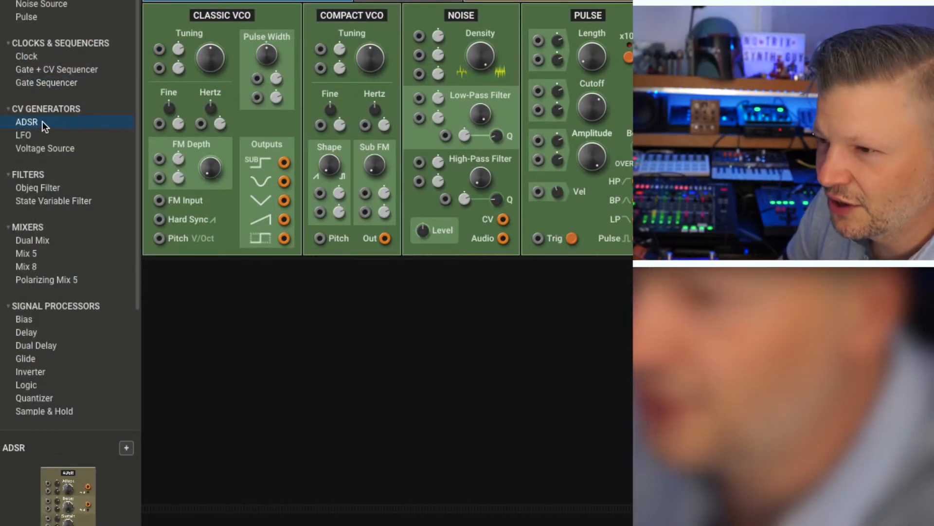
left_click_drag(32, 122, 279, 371)
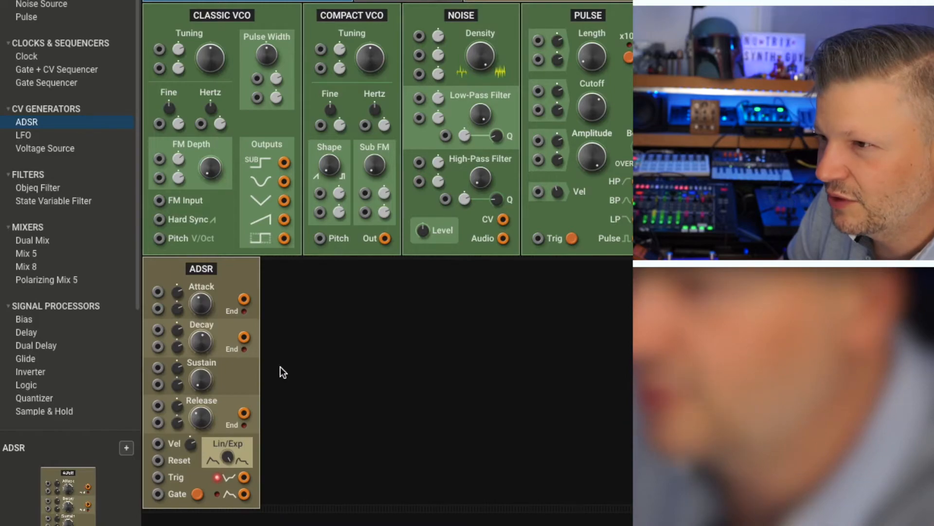
left_click_drag(29, 136, 415, 353)
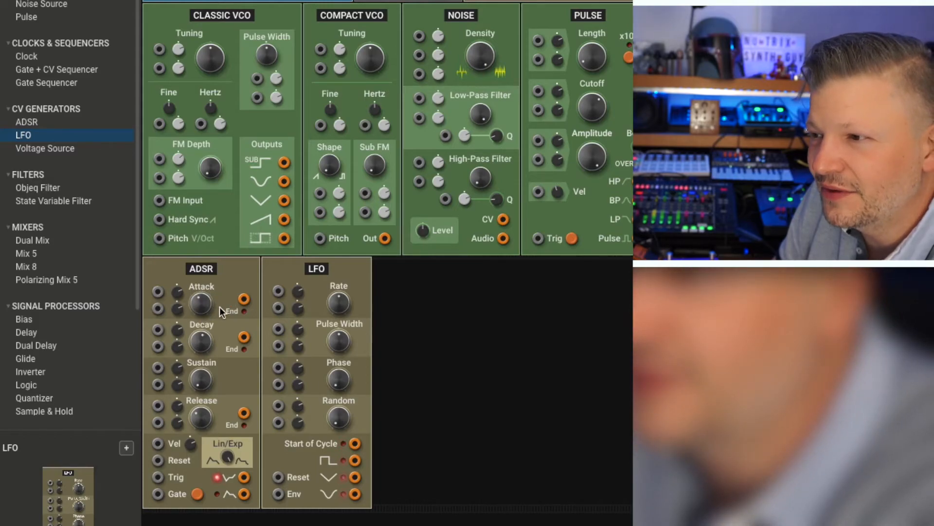
left_click_drag(262, 287, 283, 271)
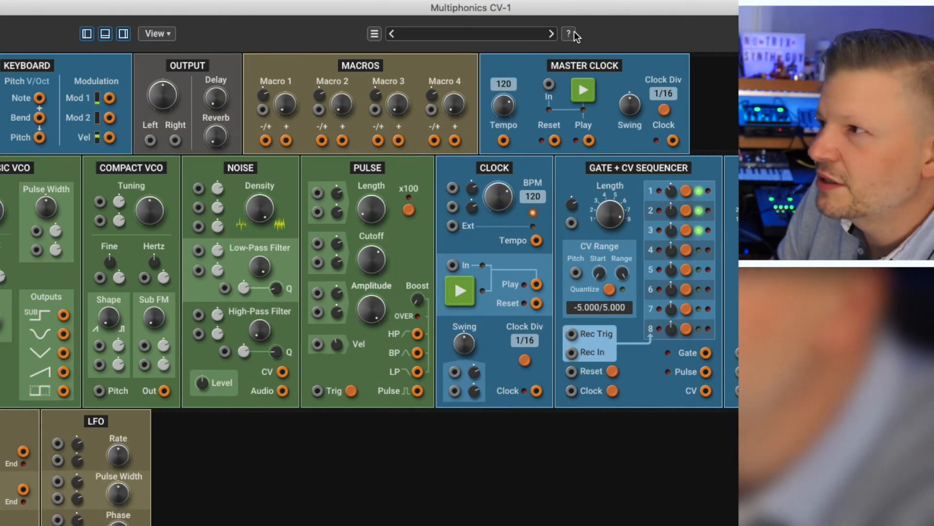
Step: Open the Multiphonics Manual from the program's About window and skim its Introduction down to Getting Started
left_click(573, 33)
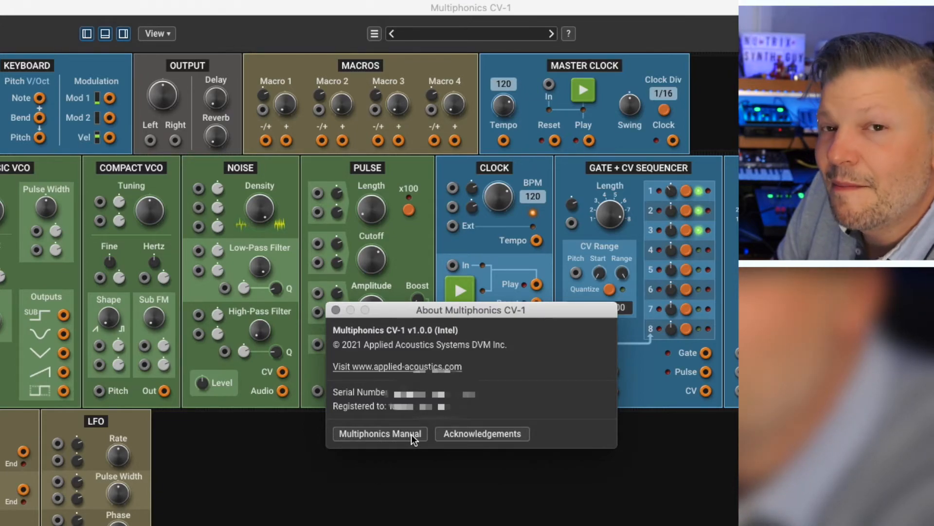
left_click(378, 434)
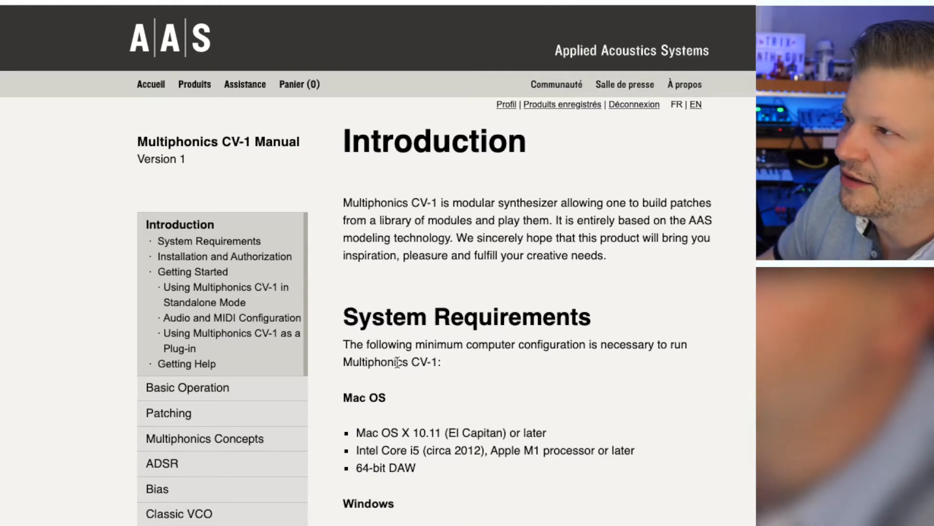
scroll(398, 362, "down", 10)
scroll(397, 362, "down", 10)
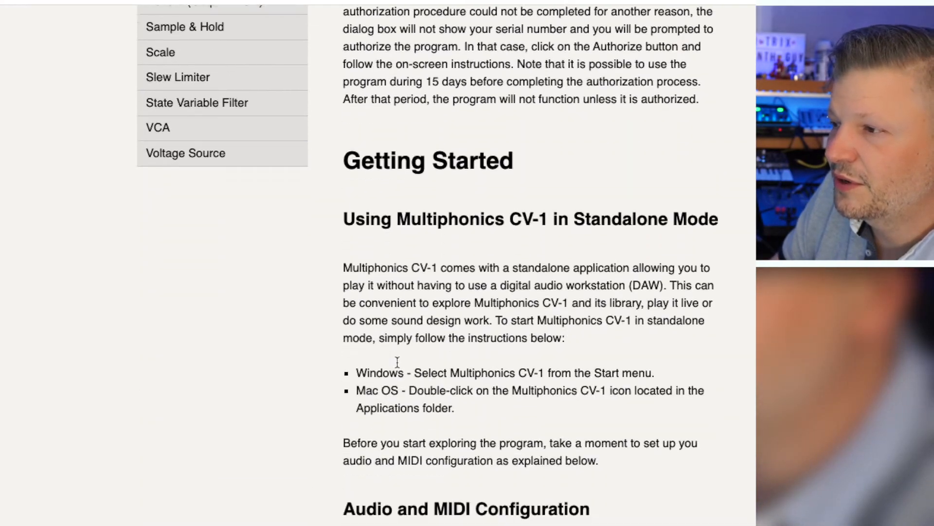
scroll(398, 362, "up", 15)
scroll(398, 362, "up", 10)
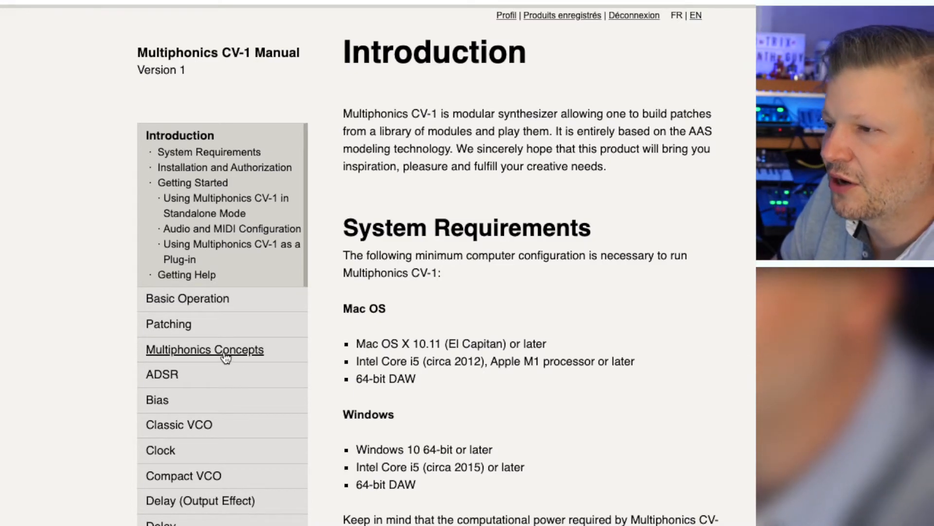
Step: Look through the manual's list of module chapters and open the ADSR chapter
scroll(228, 359, "down", 6)
scroll(226, 358, "down", 8)
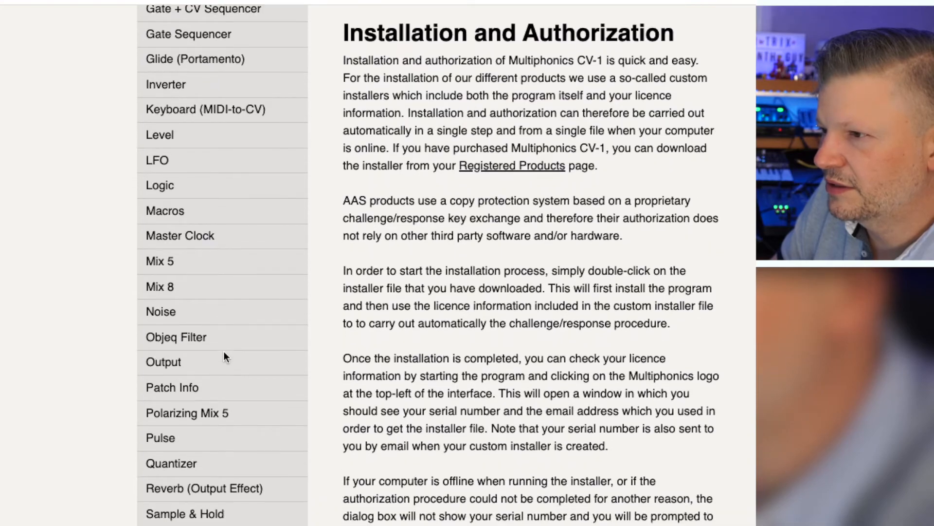
scroll(223, 351, "up", 3)
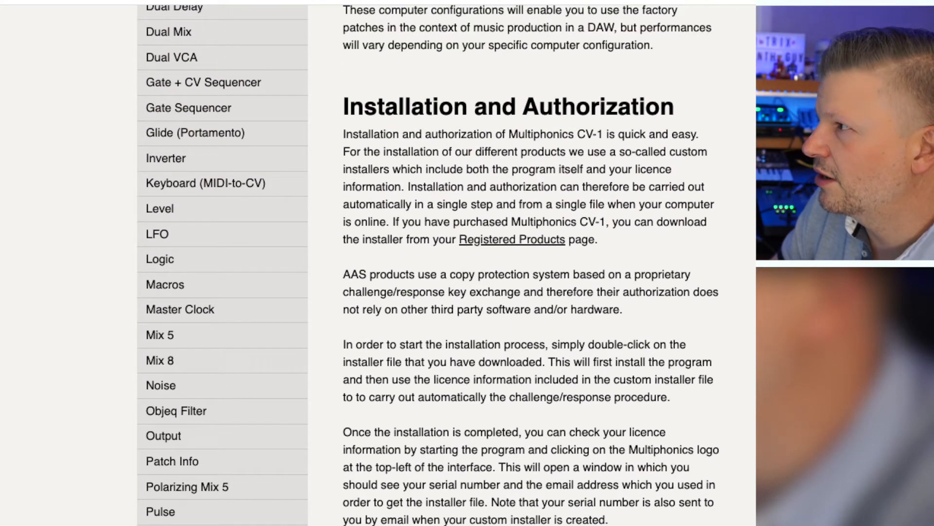
scroll(215, 359, "up", 9)
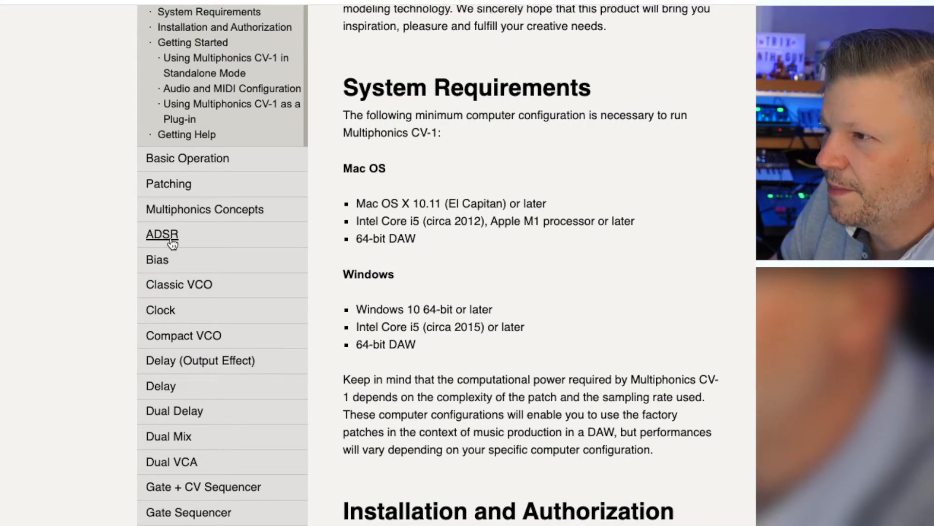
left_click(171, 242)
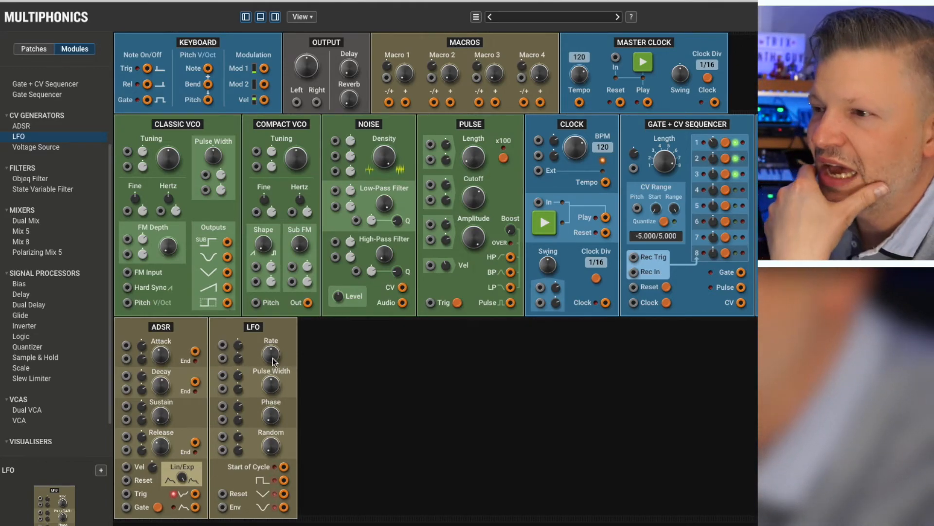
Step: Add the Voltage Source, Objeq Filter and State Variable Filter modules after the LFO
left_click(19, 148)
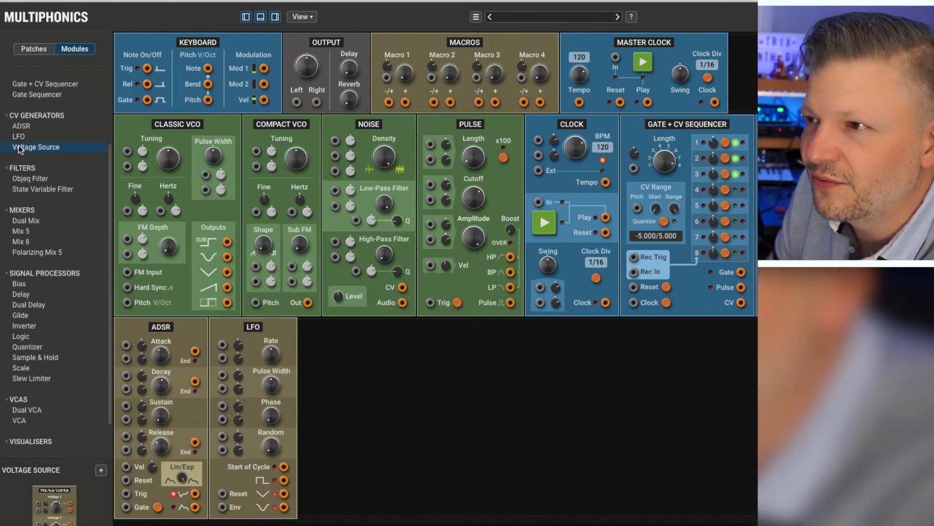
mouse_move(29, 148)
left_mouse_down()
mouse_move(386, 346)
mouse_move(376, 391)
mouse_move(344, 349)
left_mouse_up()
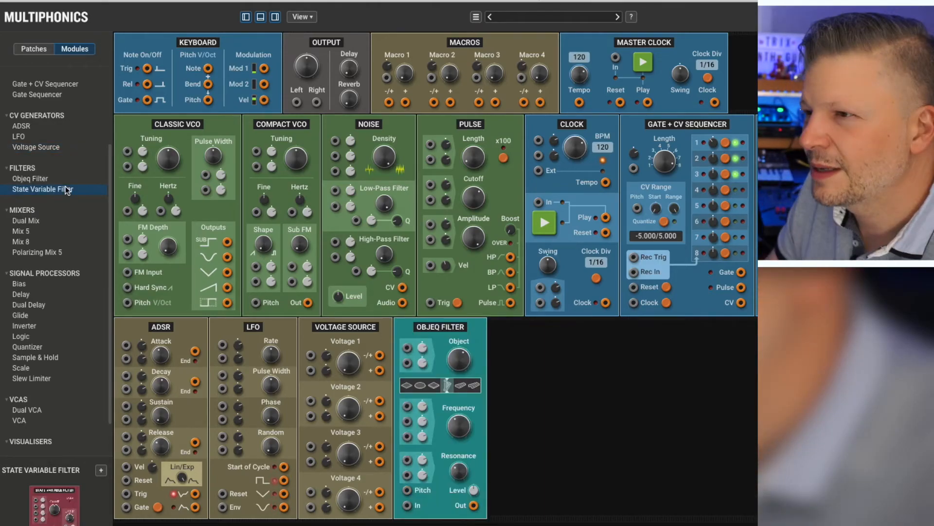
left_click_drag(91, 194, 565, 422)
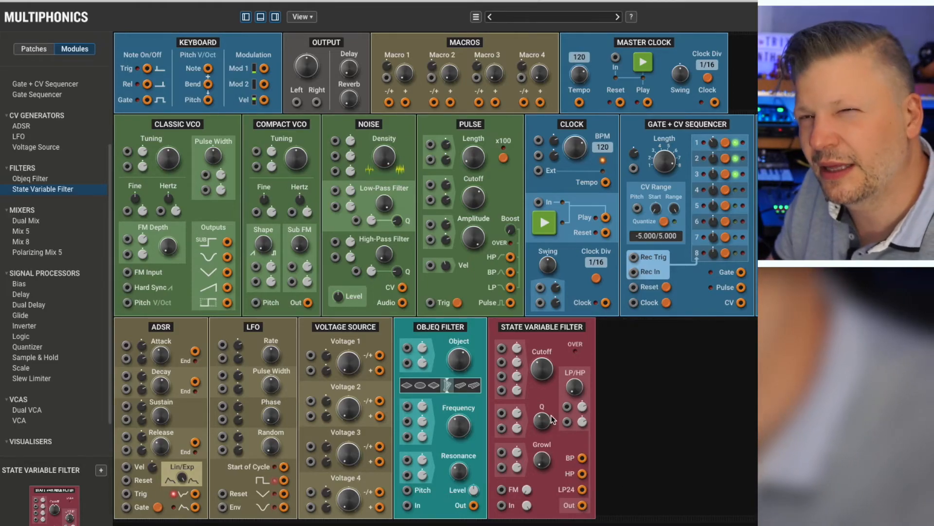
mouse_move(575, 392)
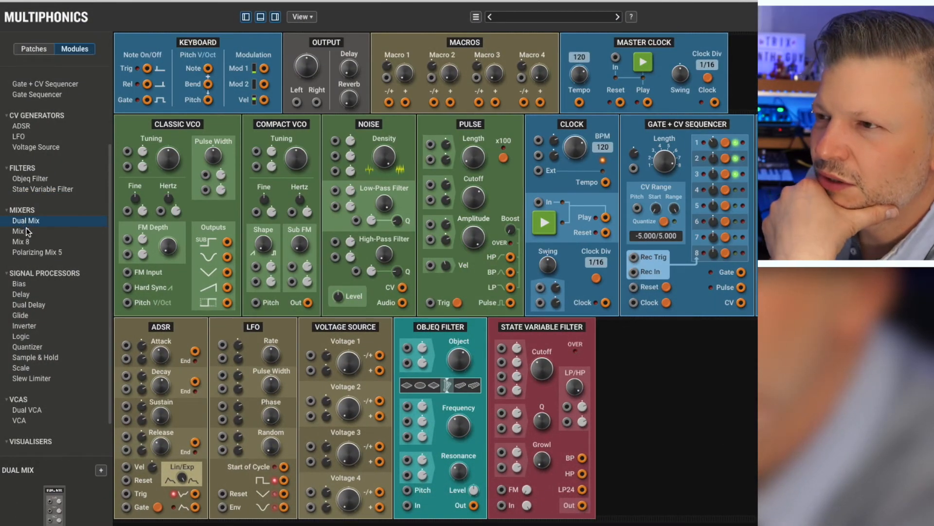
Step: Preview the Mix 5 and Mix 8 mixers and add a Polarizing Mix 5 after the State Variable Filter
left_click(31, 232)
left_click(34, 243)
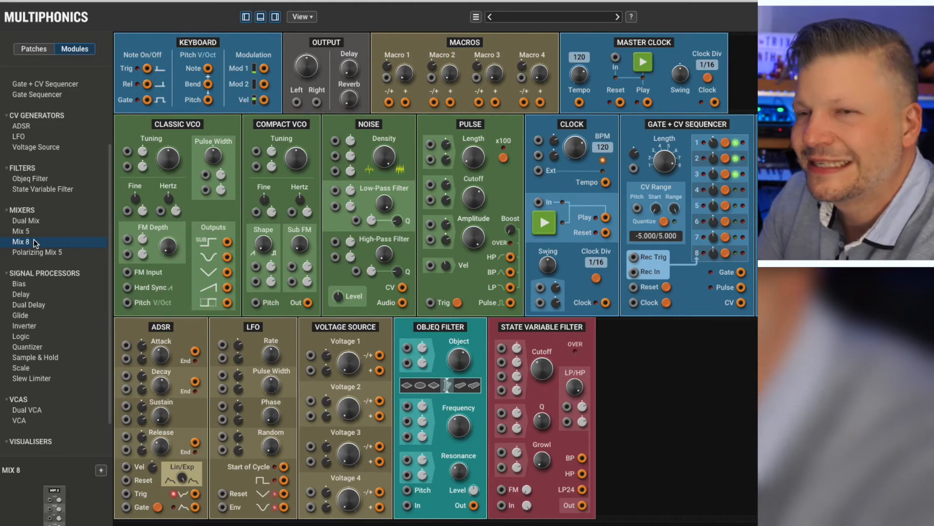
left_click_drag(35, 253, 712, 372)
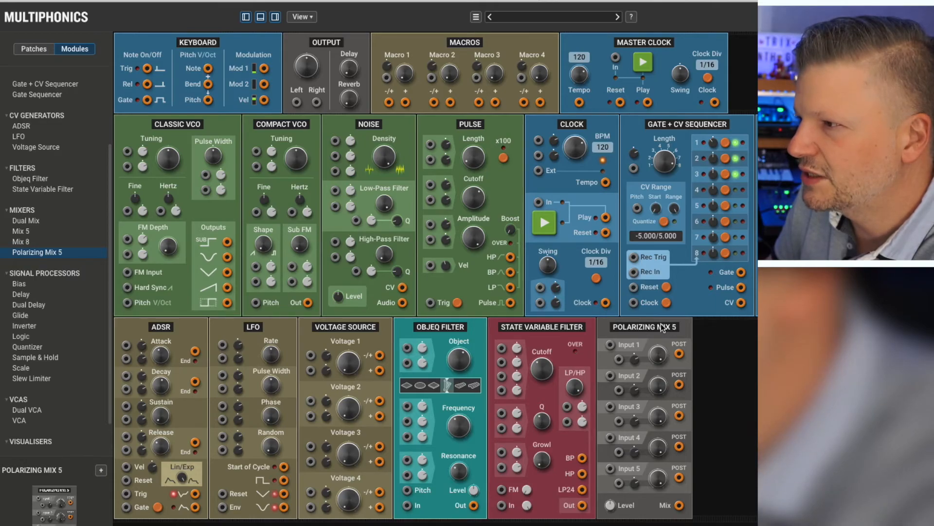